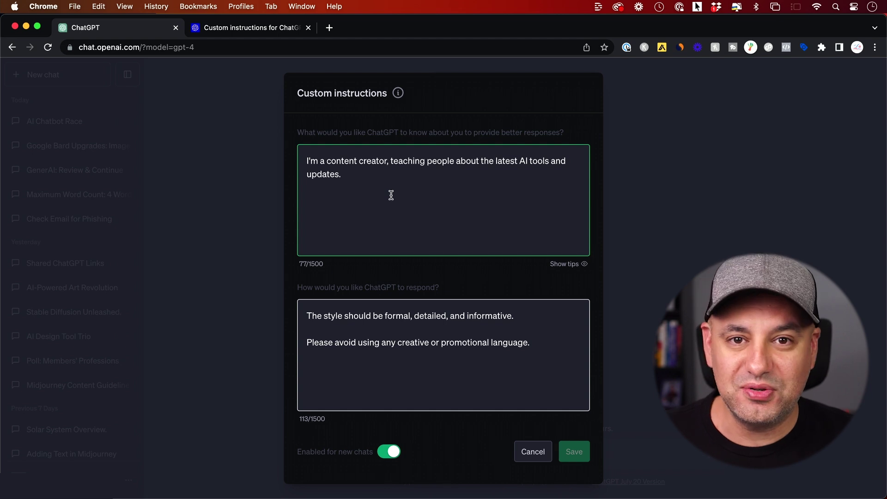
Step: In the blog's Lesson plan example, switch custom instructions off to show the plain answer
key(ctrl+Tab)
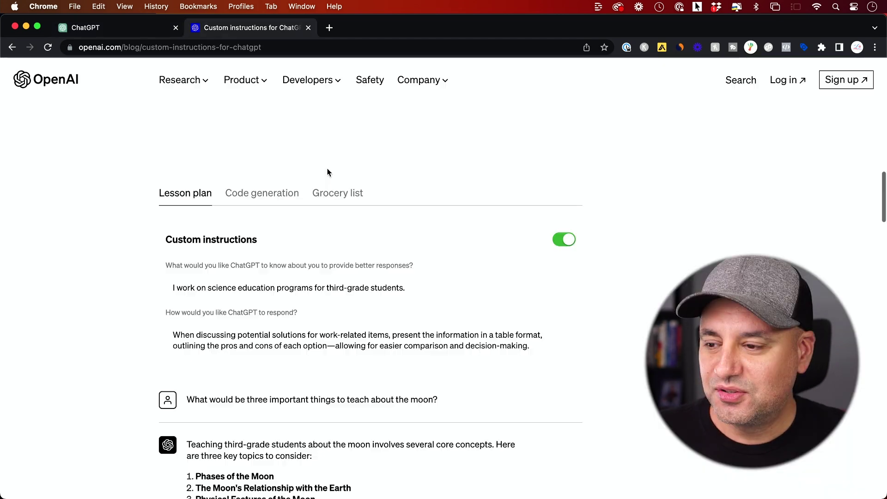
scroll(284, 209, down, 1)
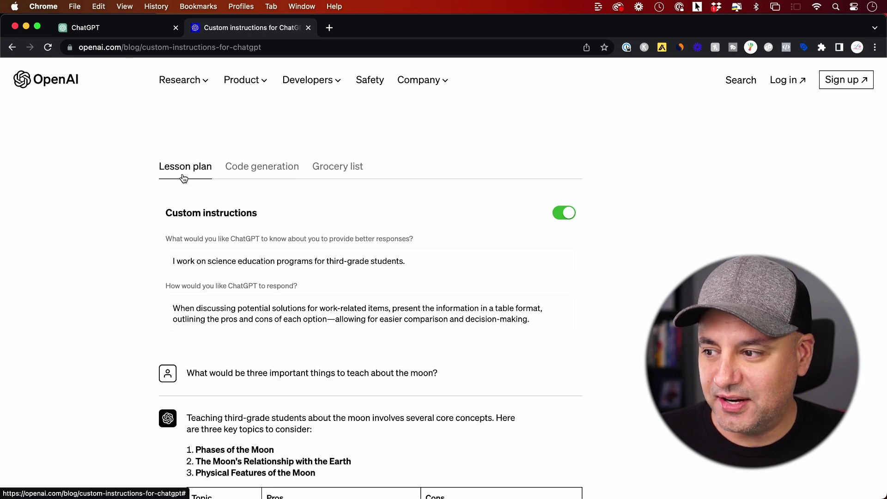
scroll(342, 206, down, 1)
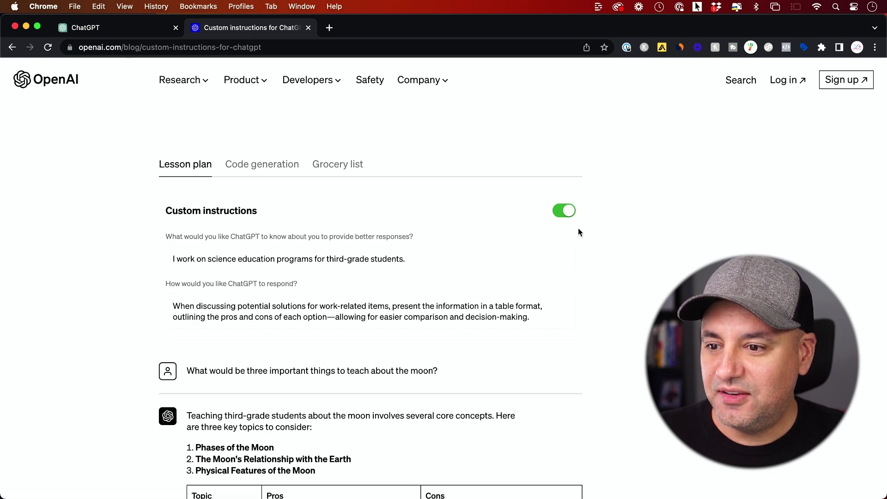
click(568, 215)
Step: Review the plain moon answer, then switch instructions back on to show the pros/cons table
scroll(280, 224, down, 2)
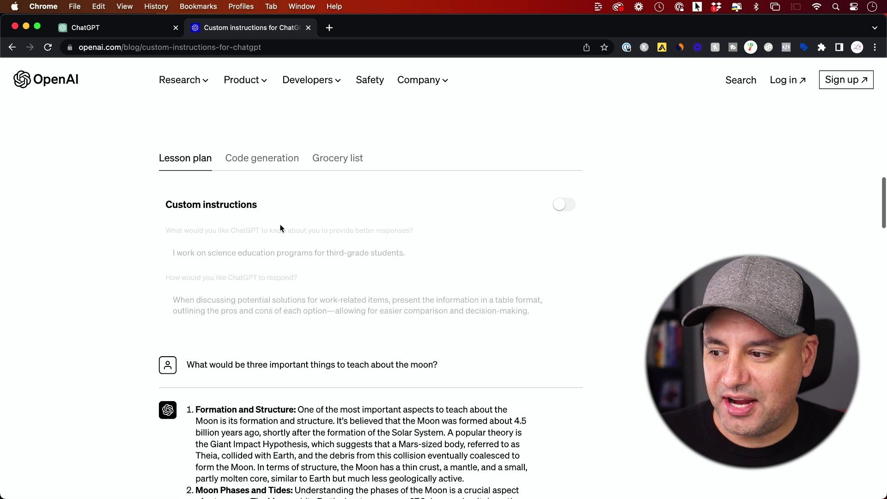
scroll(206, 342, down, 1)
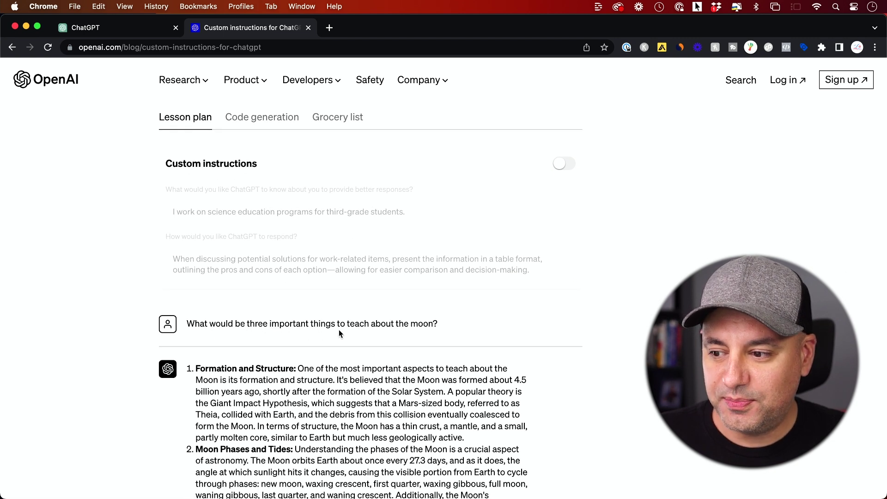
scroll(363, 331, down, 5)
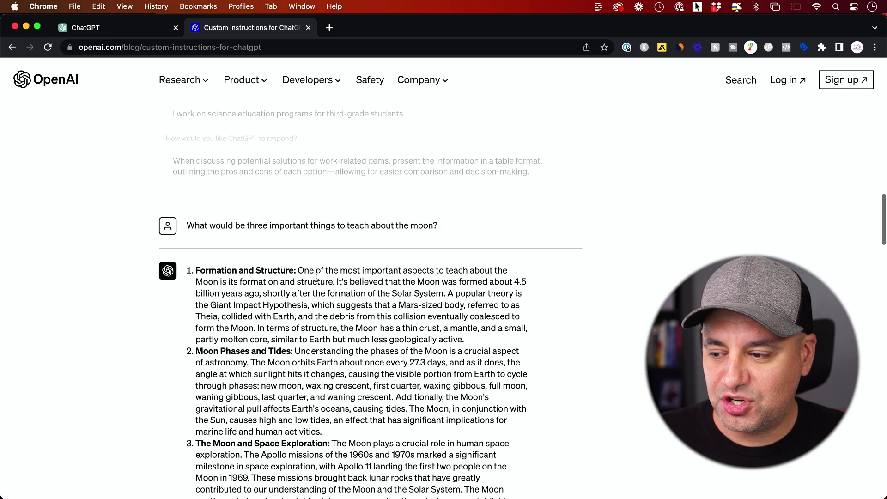
scroll(423, 349, up, 5)
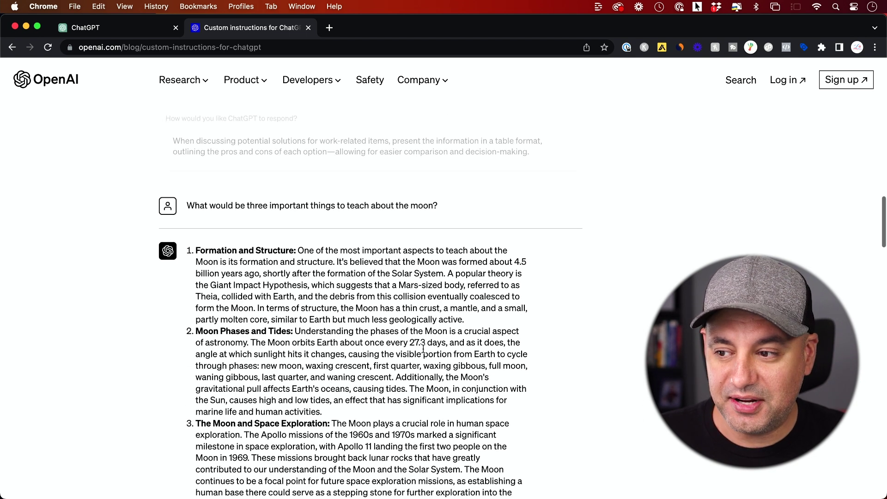
scroll(423, 349, up, 1)
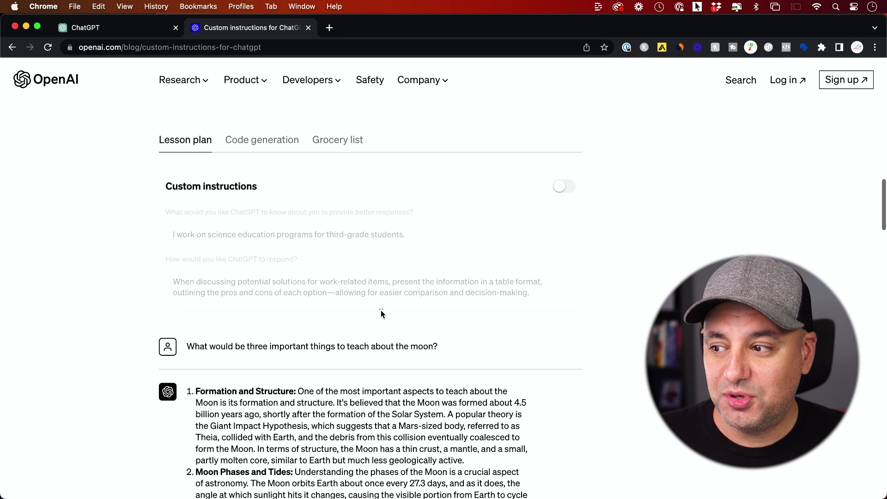
click(559, 190)
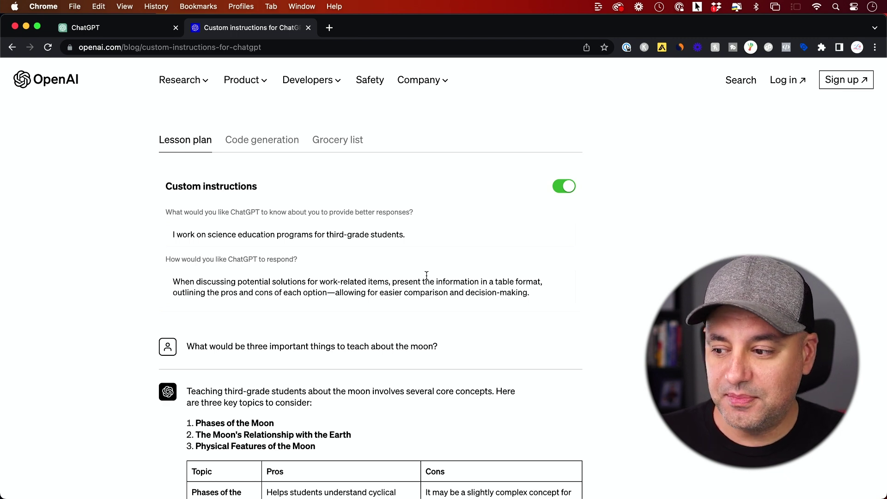
scroll(426, 277, down, 5)
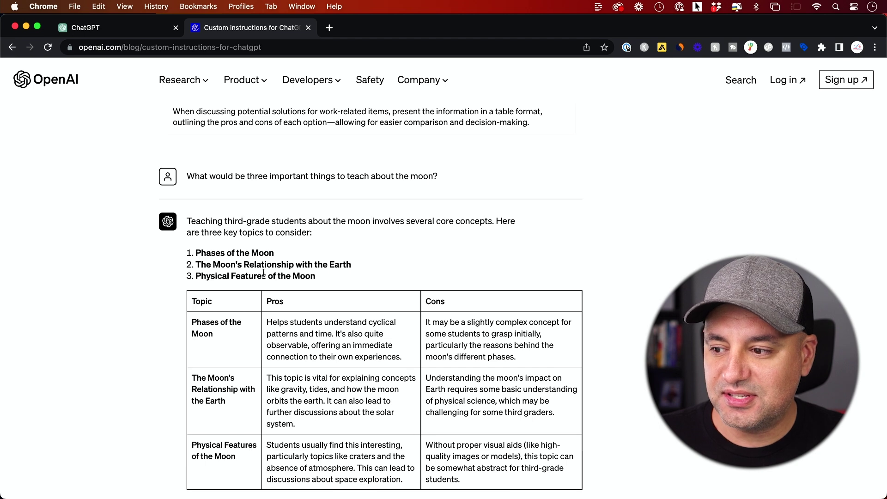
Step: Toggle the example's custom instructions off and back on again, then return to the ChatGPT tab
scroll(578, 251, up, 4)
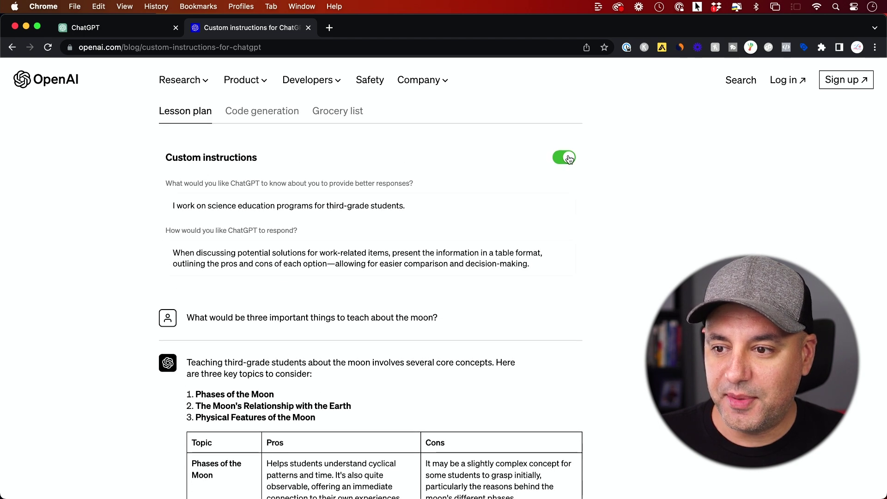
click(569, 159)
scroll(591, 270, down, 3)
scroll(590, 269, up, 4)
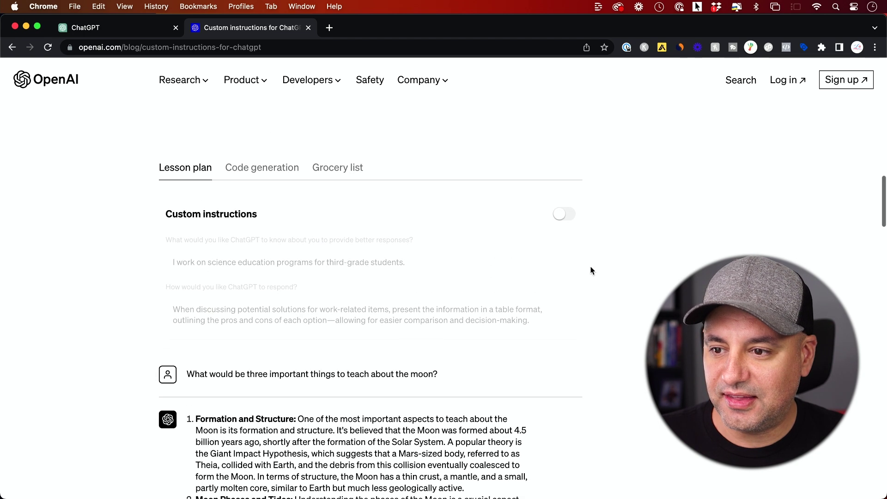
click(564, 213)
scroll(596, 304, down, 4)
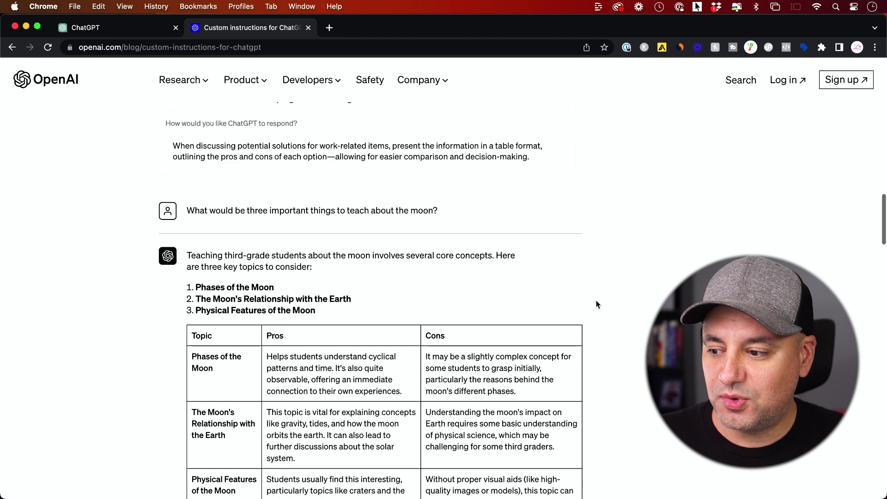
scroll(596, 304, down, 3)
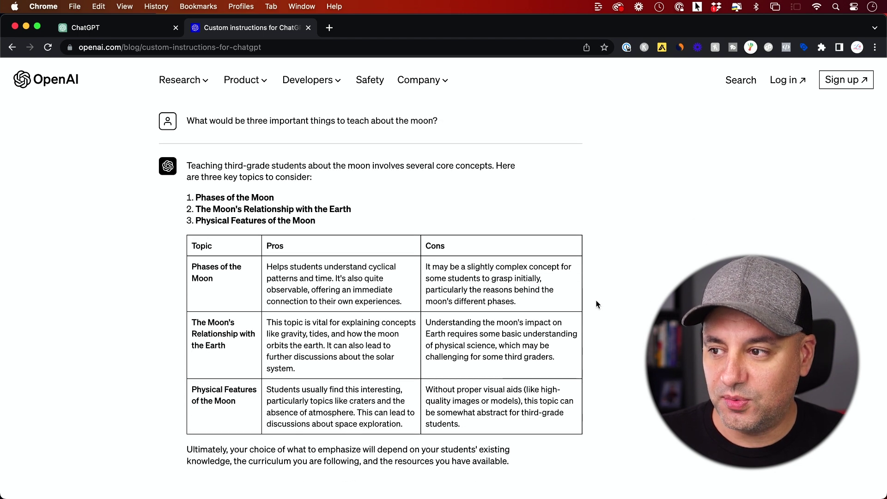
key(ctrl+shift+Tab)
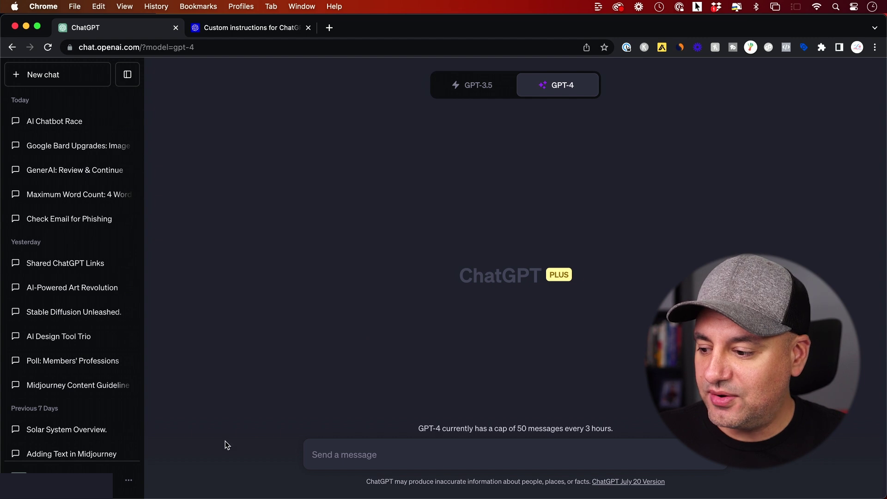
Step: Confirm custom instructions are enabled under Settings › Beta features, then close Settings
click(130, 482)
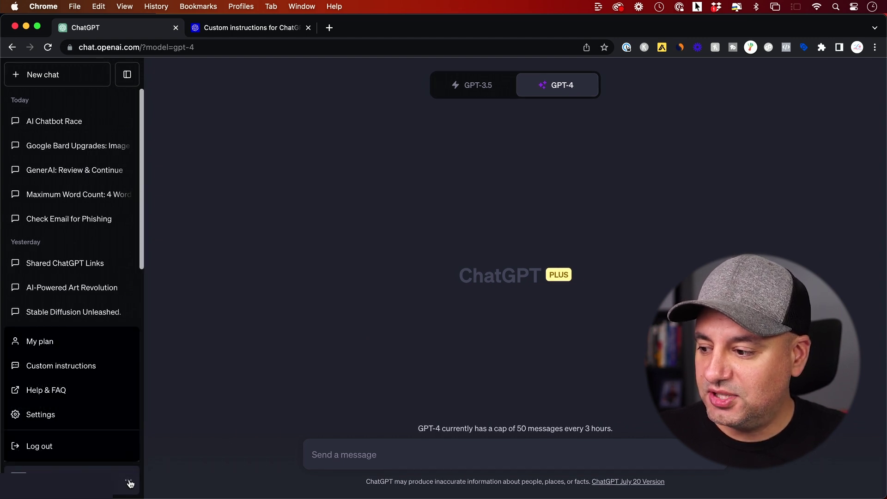
click(115, 419)
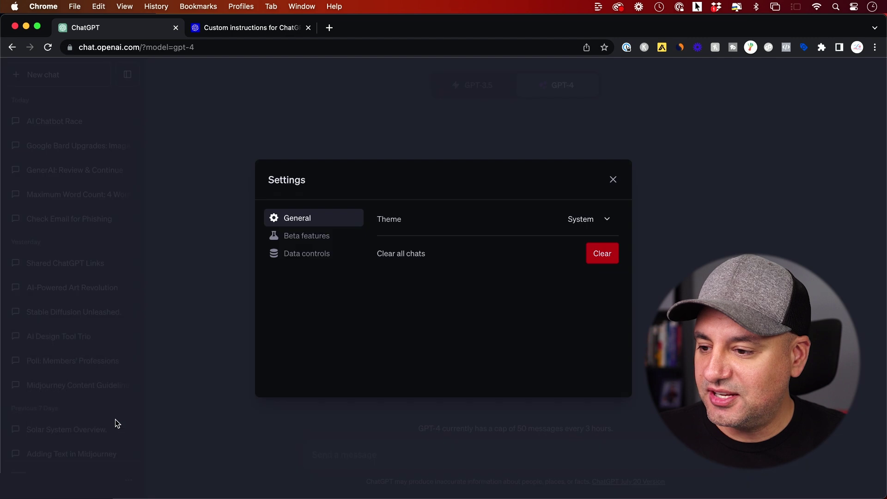
click(307, 236)
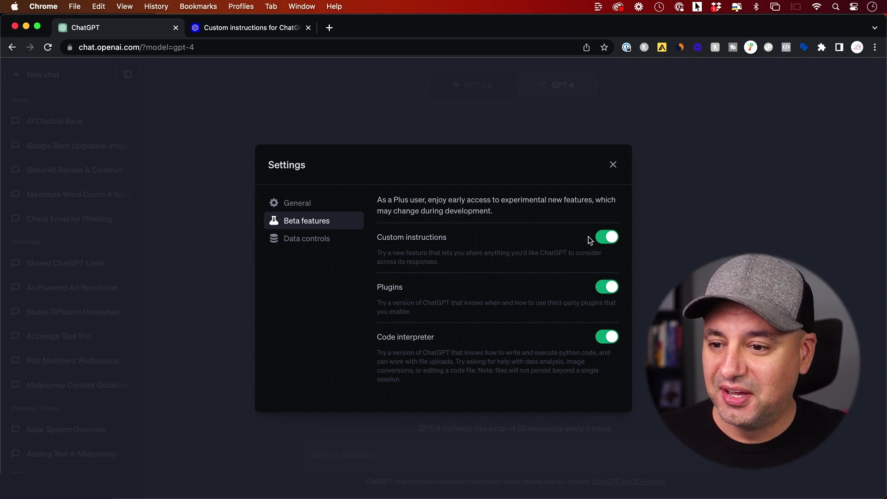
click(614, 165)
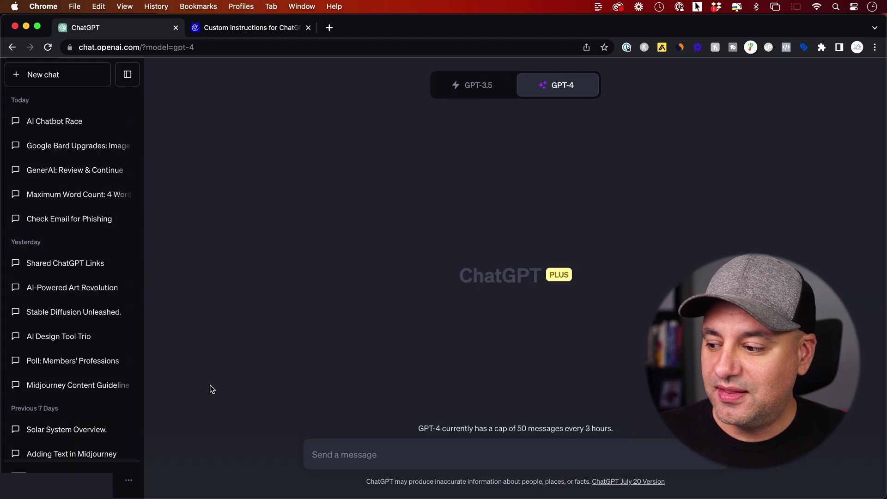
click(129, 482)
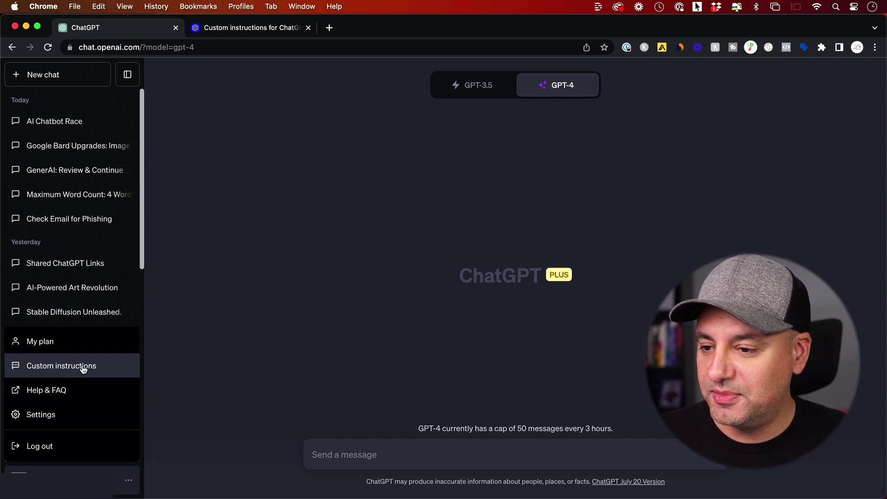
Step: Set custom instructions for a content creator teaching AI tools, asking for formal, detailed, non-promotional answers
click(84, 369)
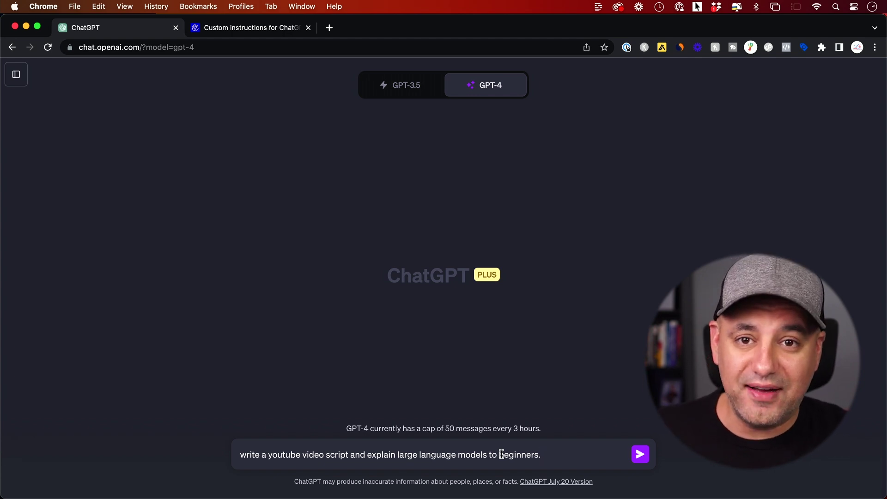
Step: Send the prompt for a beginner YouTube script explaining large language models and review the reply
click(640, 455)
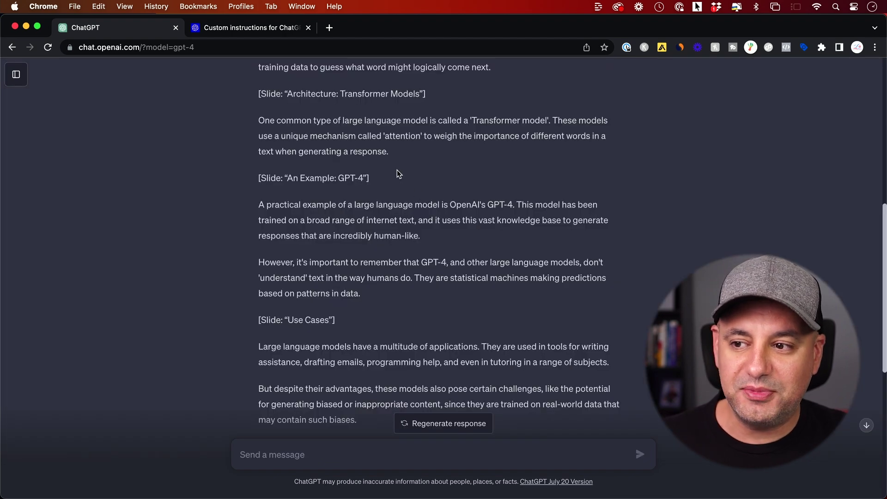
scroll(416, 192, down, 3)
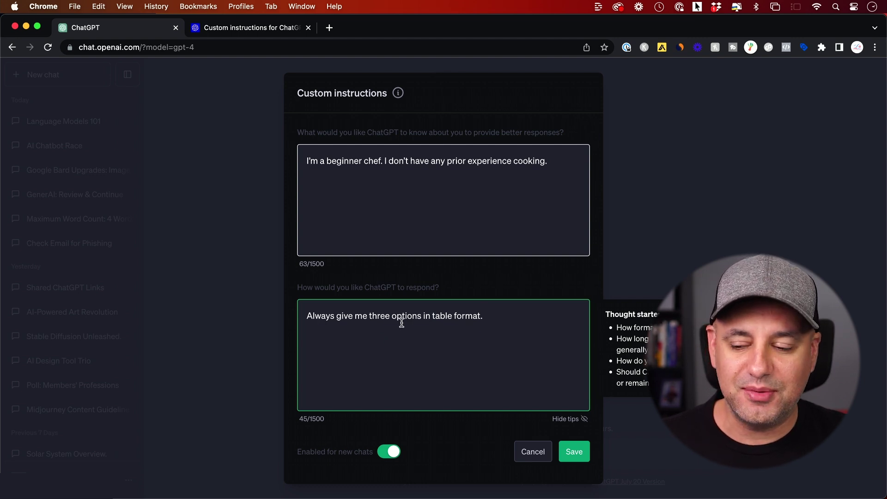
Step: Save the beginner chef instructions and ask a new chat for Italian recipes to make at home
click(574, 451)
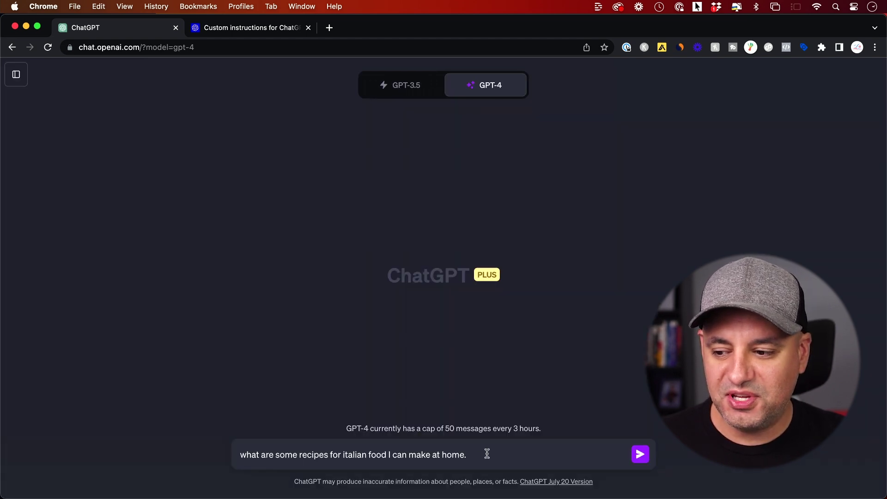
key(Return)
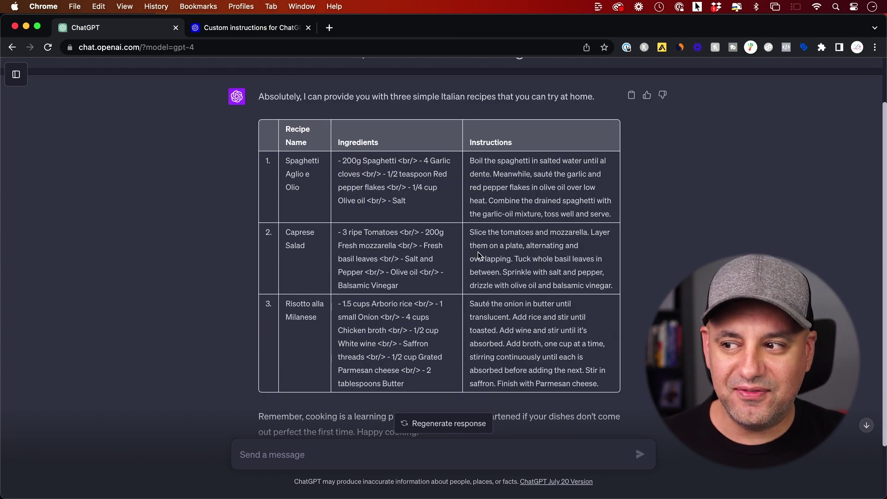
Step: Check the recipe table: Spaghetti Aglio e Olio, Caprese Salad and Risotto alla Milanese
scroll(478, 252, up, 3)
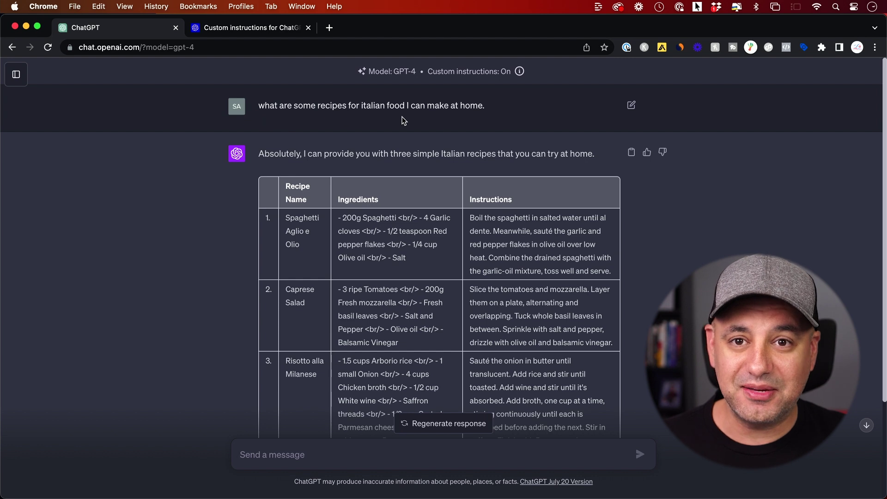
scroll(536, 241, down, 1)
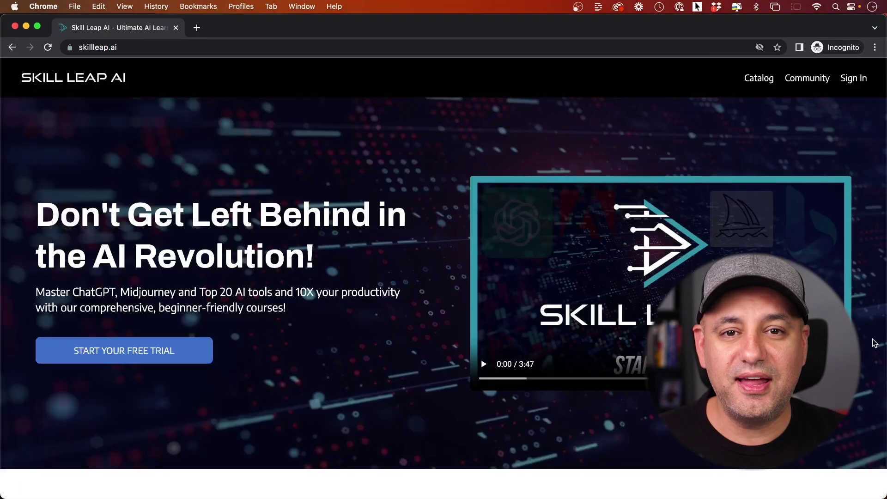
Step: Browse the Skill Leap AI homepage and open the Ultimate Guide to AI course page
scroll(875, 343, down, 10)
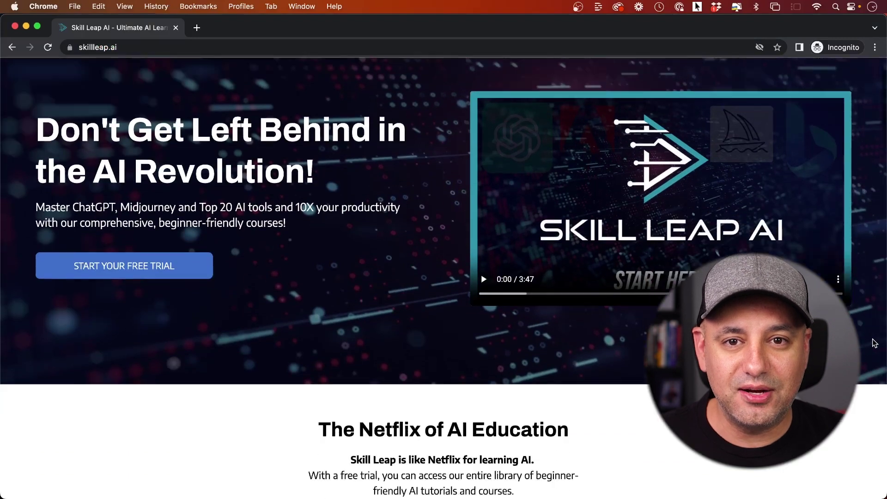
scroll(875, 343, down, 1)
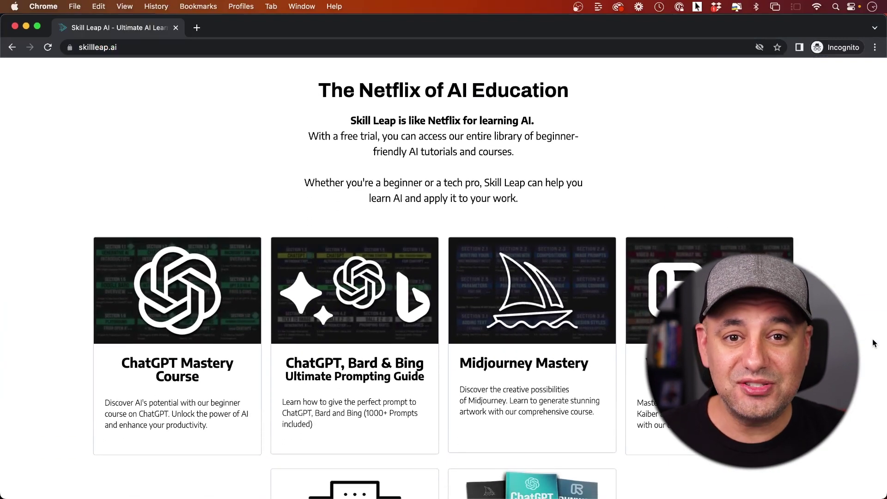
scroll(875, 343, down, 4)
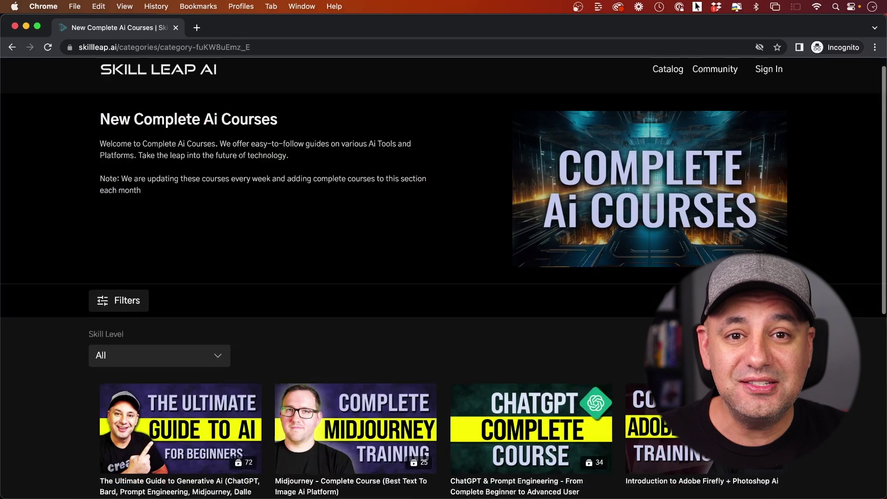
scroll(443, 277, down, 1)
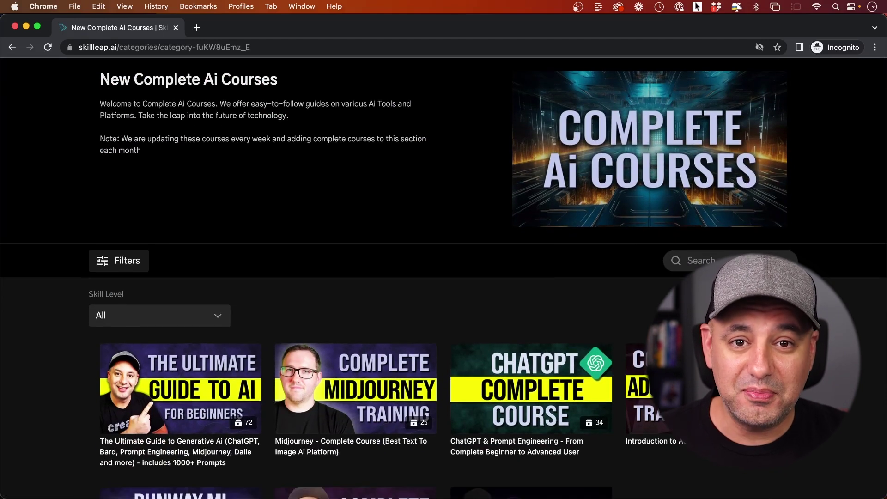
scroll(443, 277, down, 3)
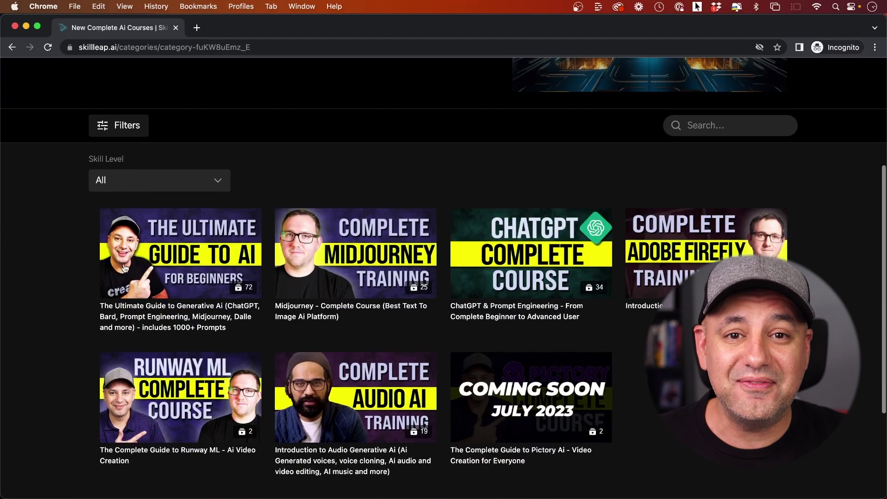
click(180, 296)
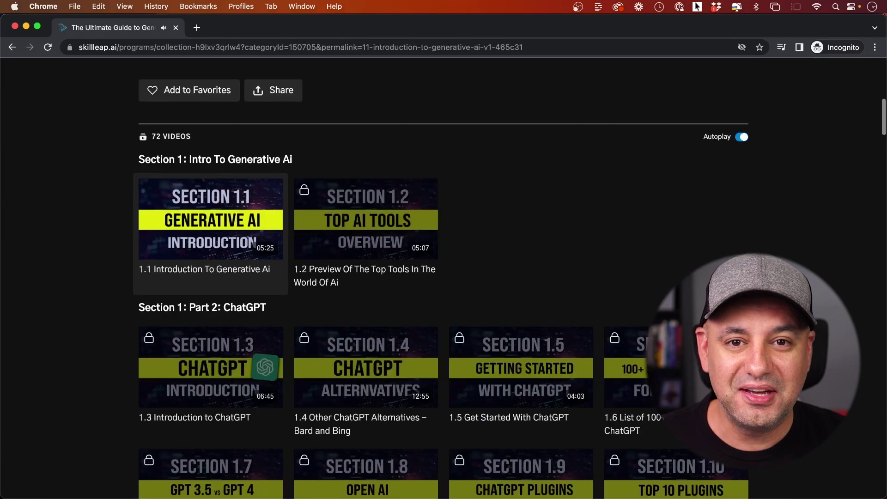
scroll(444, 277, down, 15)
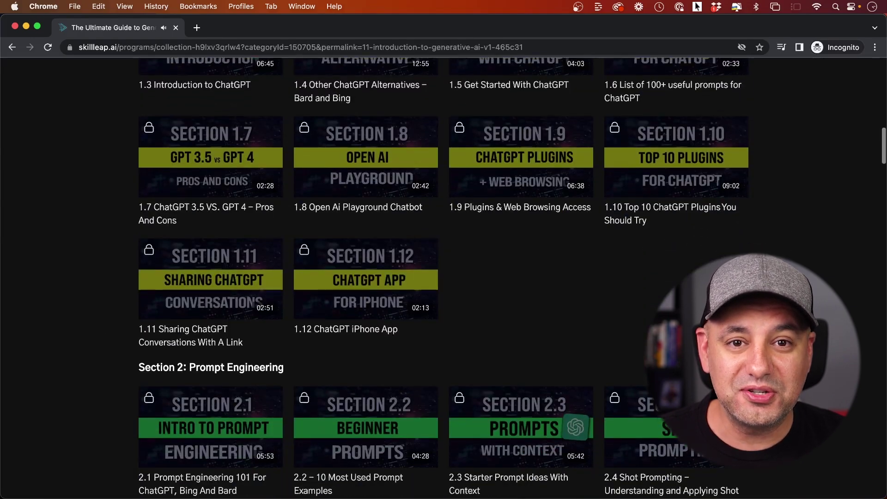
scroll(444, 277, down, 20)
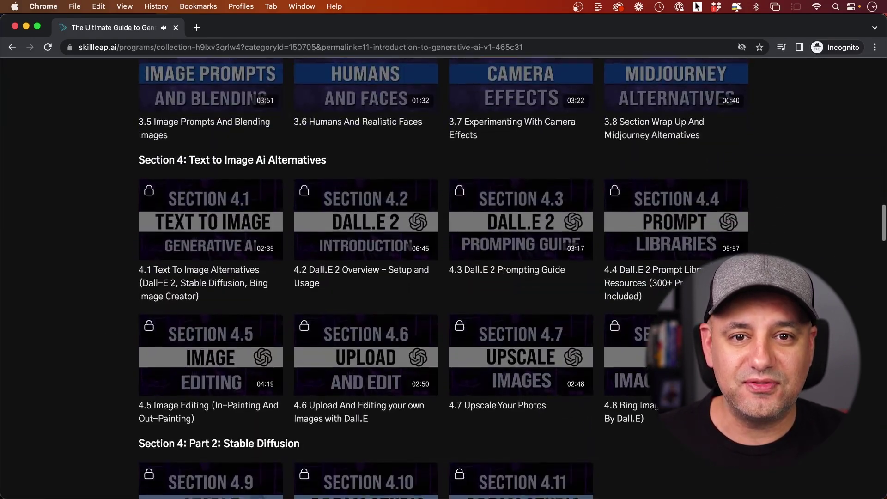
scroll(444, 277, down, 20)
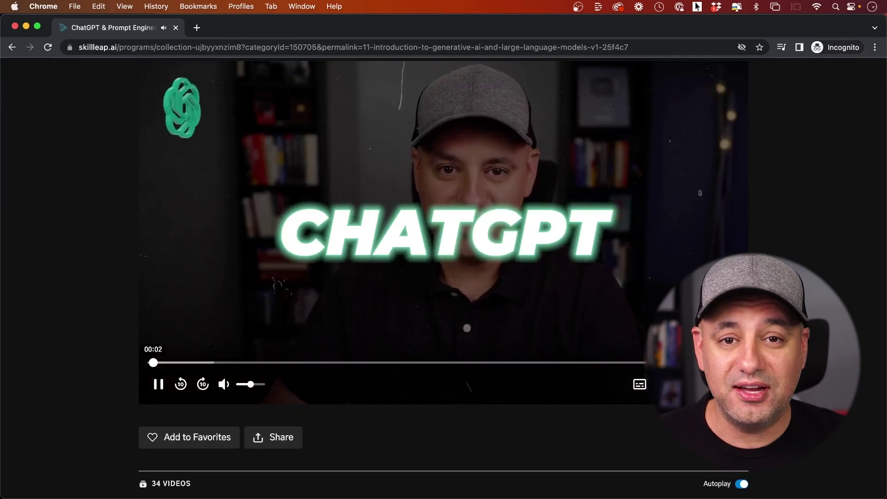
scroll(444, 277, down, 5)
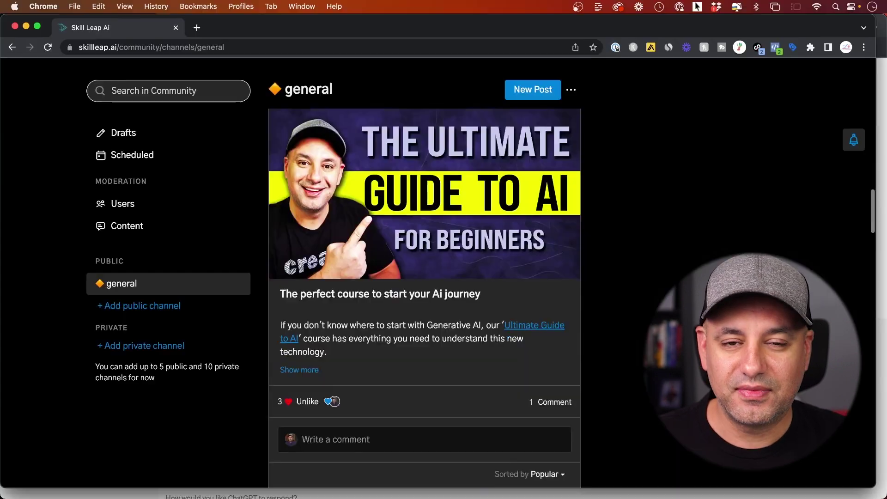
Step: Scroll through the member posts in Skill Leap AI's community general channel
scroll(424, 278, down, 12)
scroll(424, 295, down, 15)
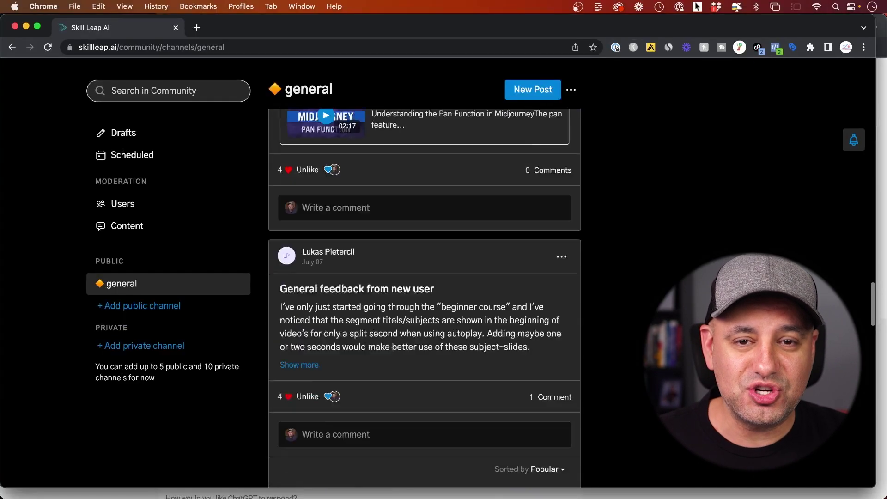